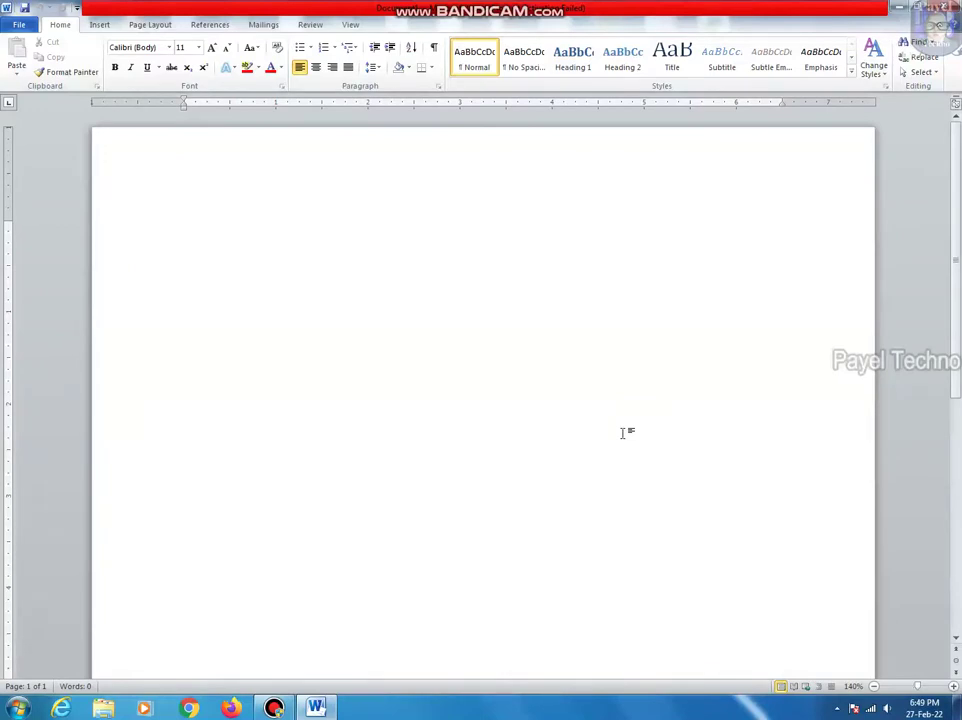
Step: Type a test line of random letters, then erase most of it
text(jhhjhjhjhjhjkhhjhjhkhhbnbnmbnmxbcnxbcnbxnb)
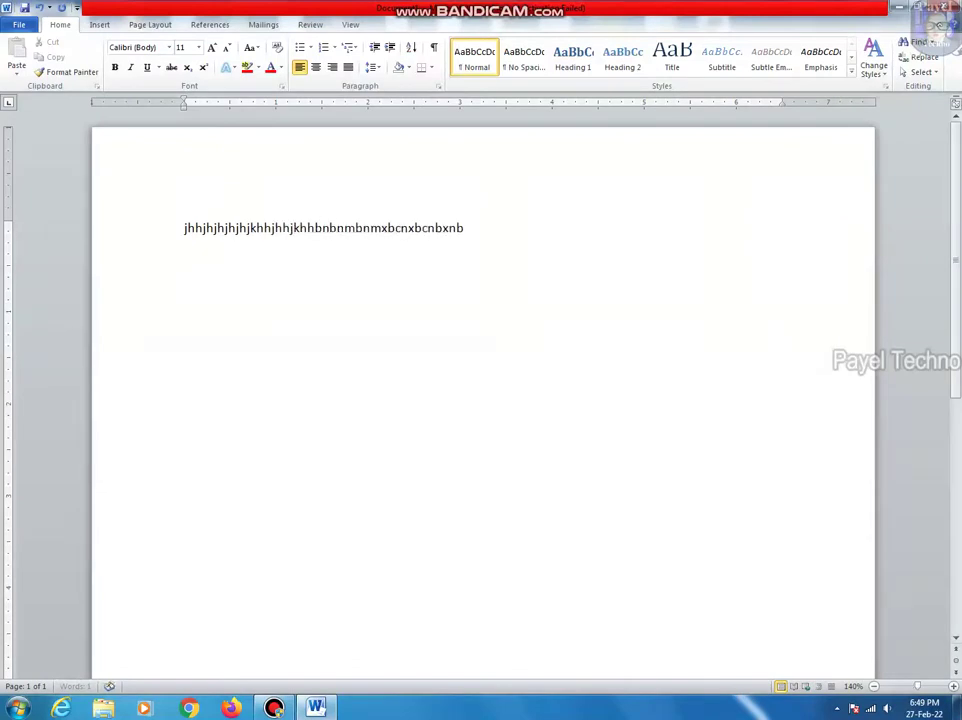
text(cmnbxnbcxbc)
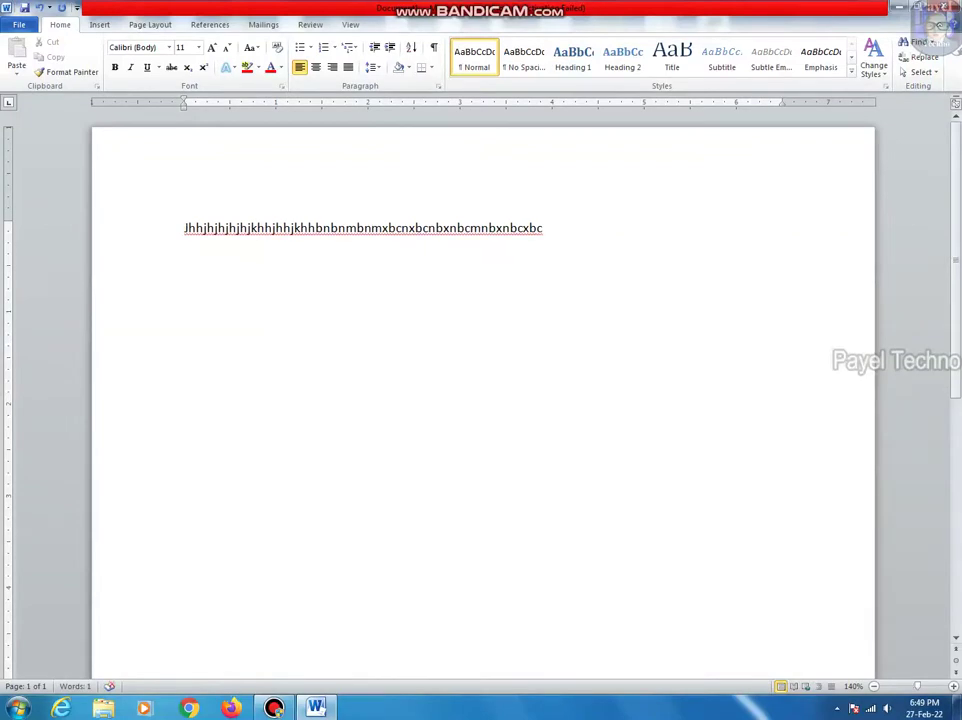
text( n,mnm,n,mnm,n,n,n,n)
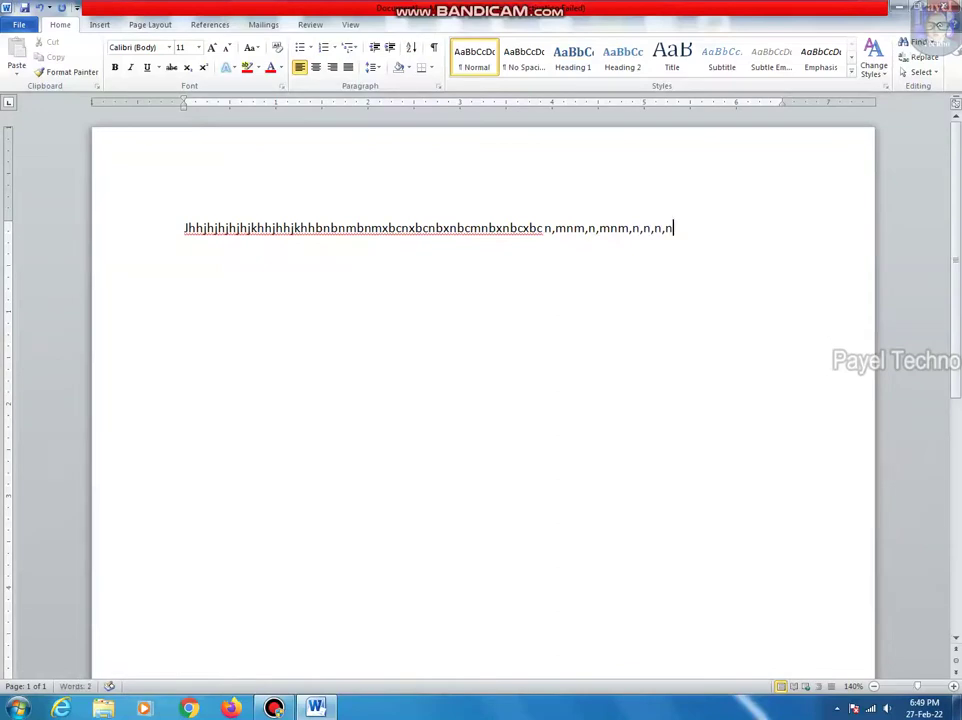
key(BackSpace)
key(BackSpace)
key(BackSpace)
key(BackSpace)
key(BackSpace)
key(BackSpace)
key(BackSpace)
key(BackSpace)
key(BackSpace)
key(BackSpace)
key(BackSpace)
key(BackSpace)
key(BackSpace)
key(BackSpace)
key(BackSpace)
key(BackSpace)
key(BackSpace)
key(BackSpace)
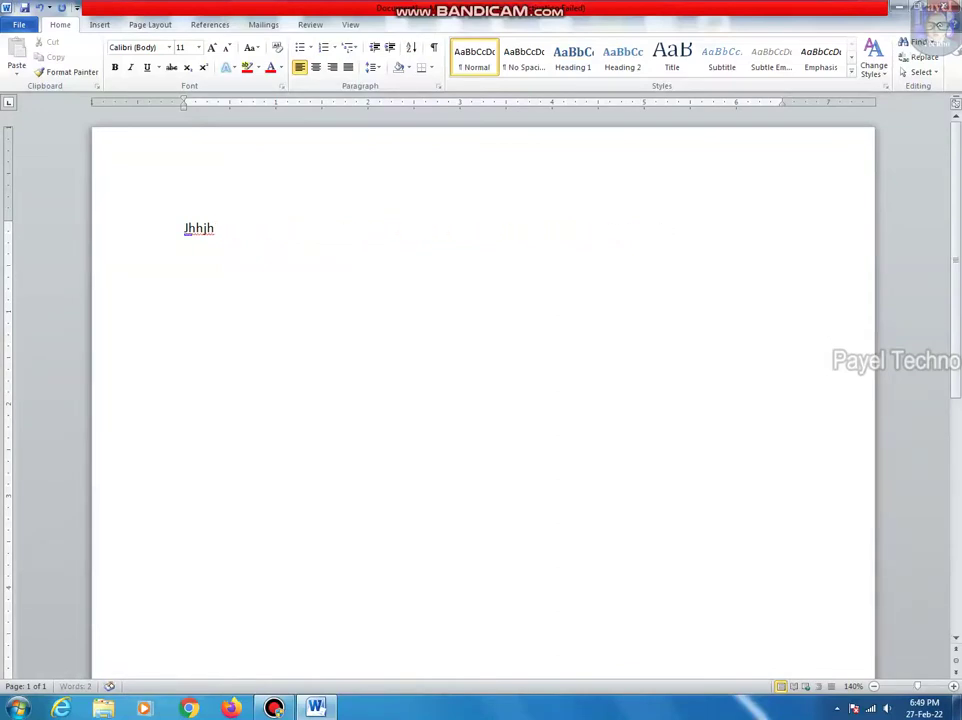
key(BackSpace)
key(BackSpace)
key(BackSpace)
Step: Generate two sample paragraphs with =rand(2), add 'fdfdfdfdfdfd' below and ignore its spelling flag
click(311, 25)
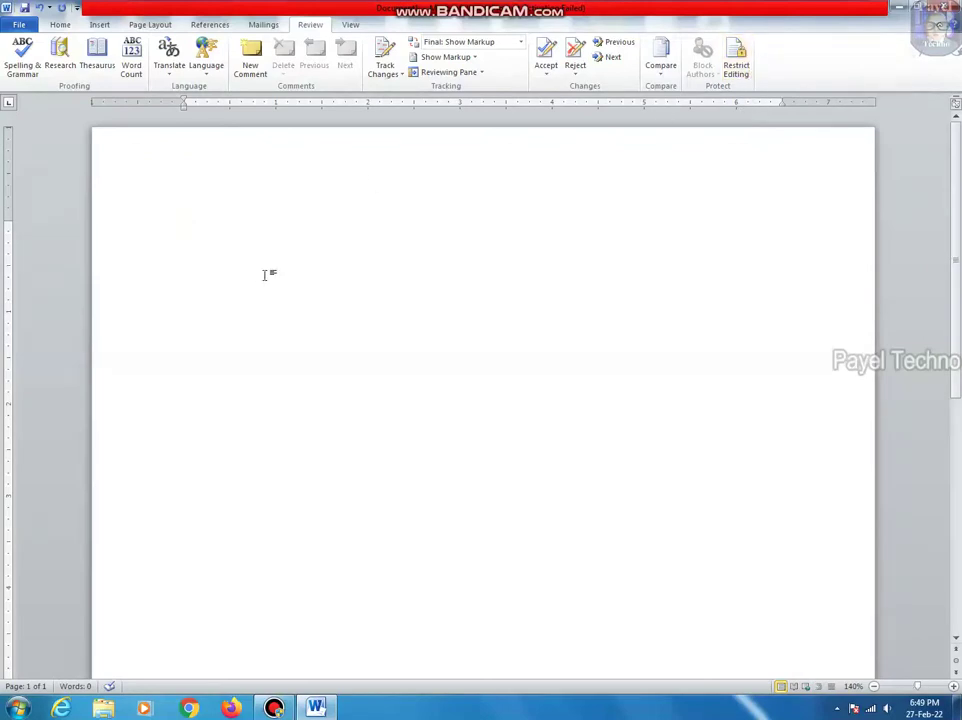
text(=rand(2))
key(Return)
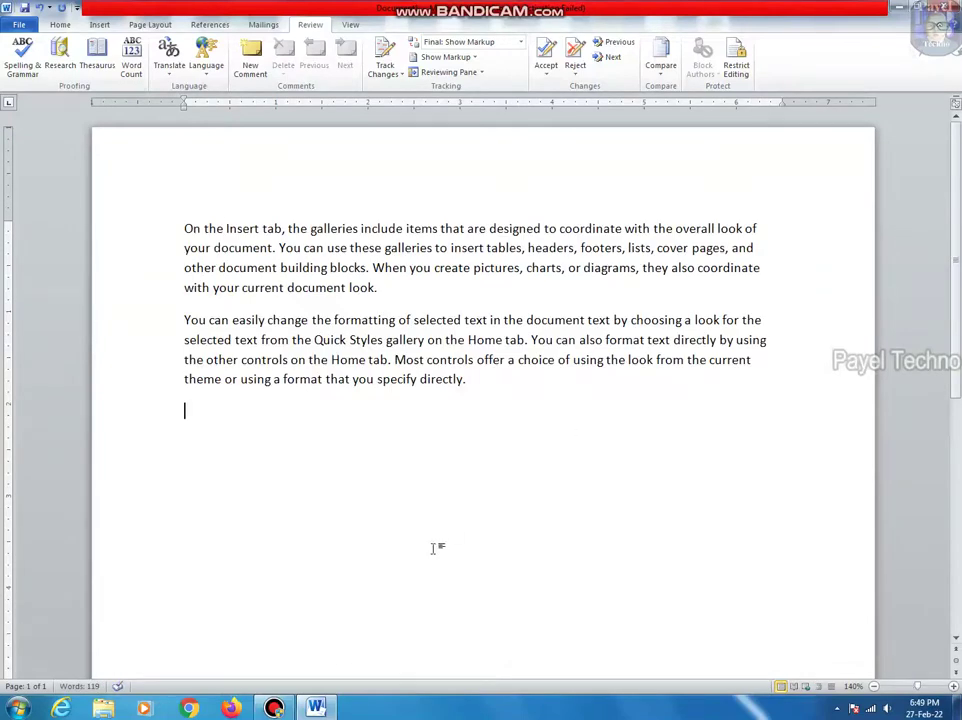
text(fdfdfdfdfdfd)
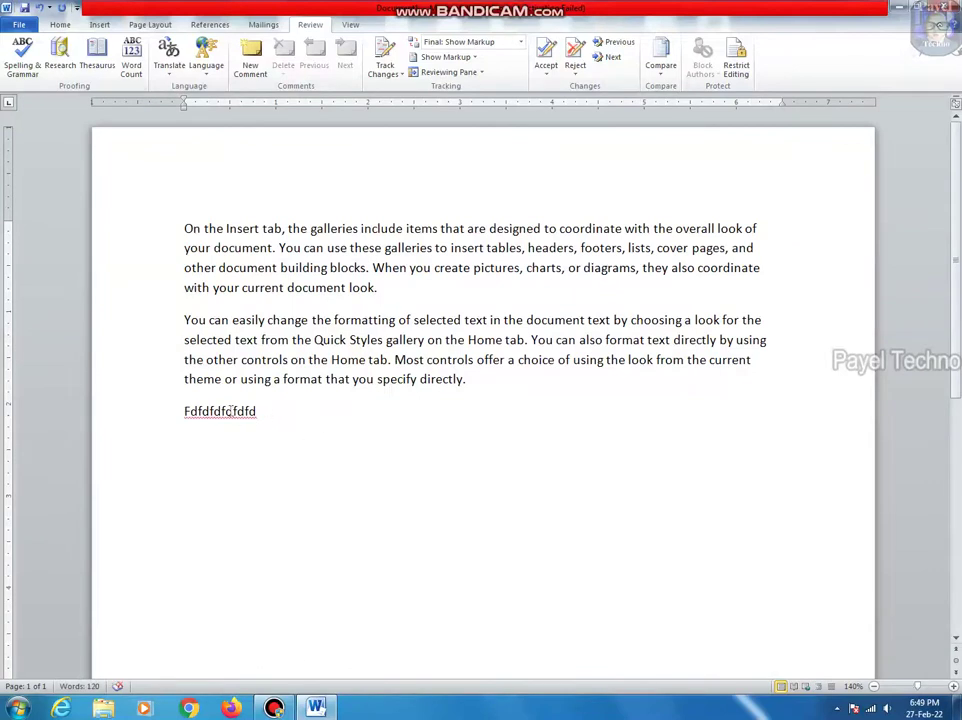
right_click(236, 412)
click(290, 446)
Step: Limit formatting to selected styles, set editing to No changes (Read only), and begin enforcing protection
click(737, 64)
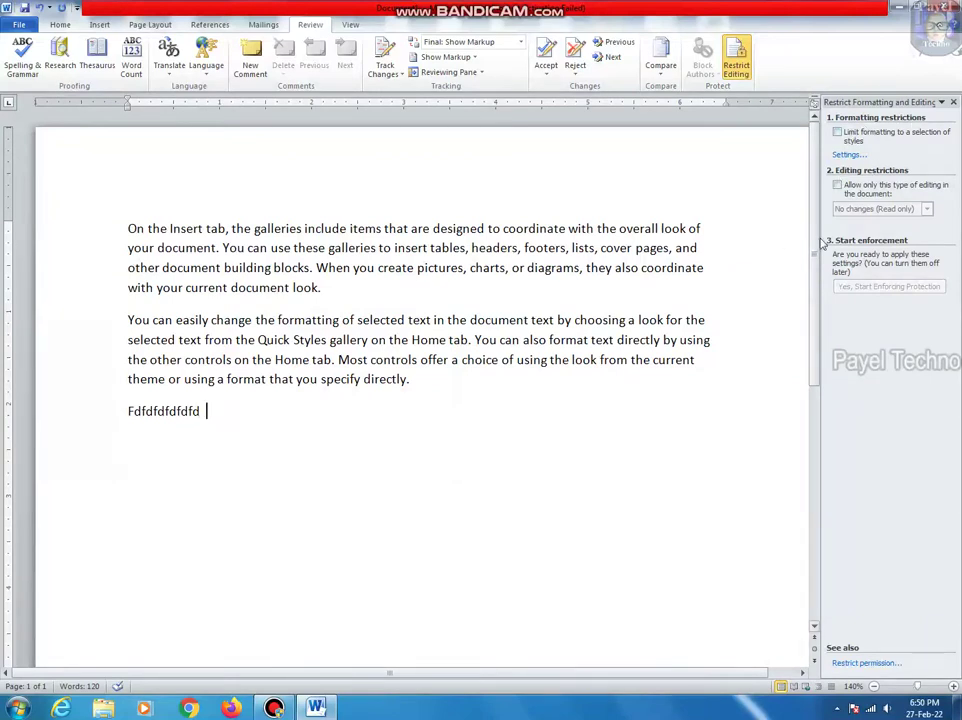
click(837, 132)
click(837, 185)
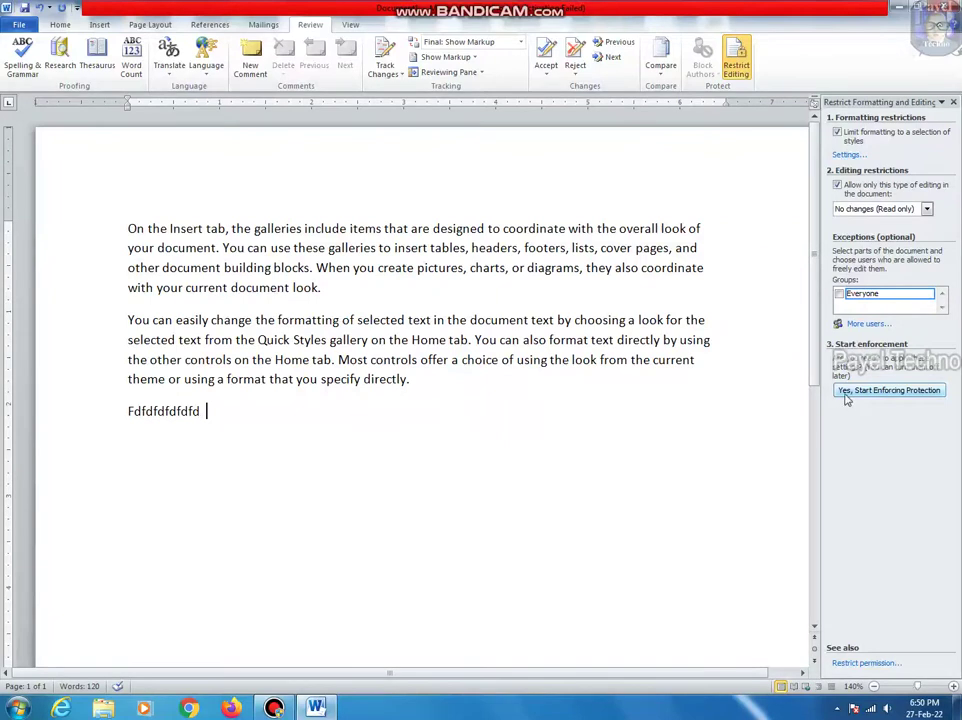
click(911, 398)
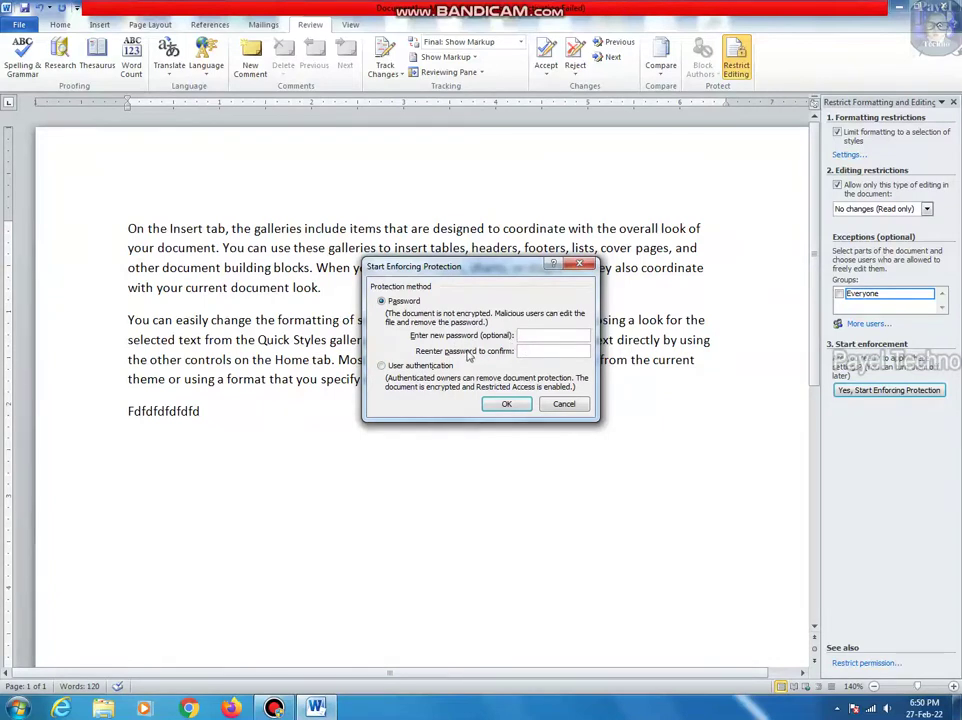
Step: Enter and confirm the protection password, then apply the protection
click(513, 353)
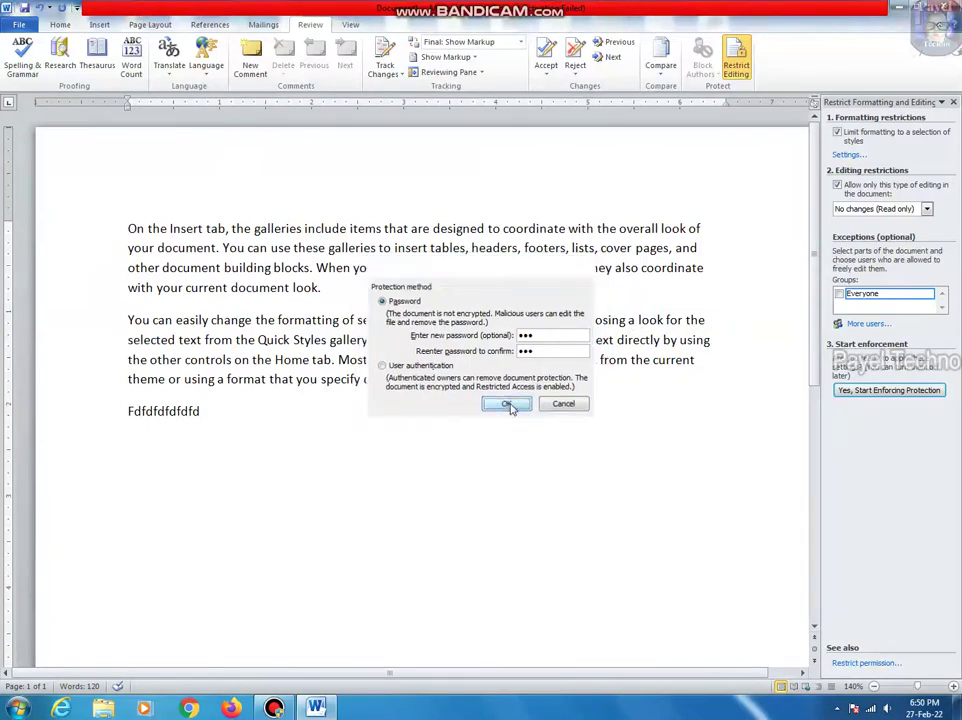
click(509, 405)
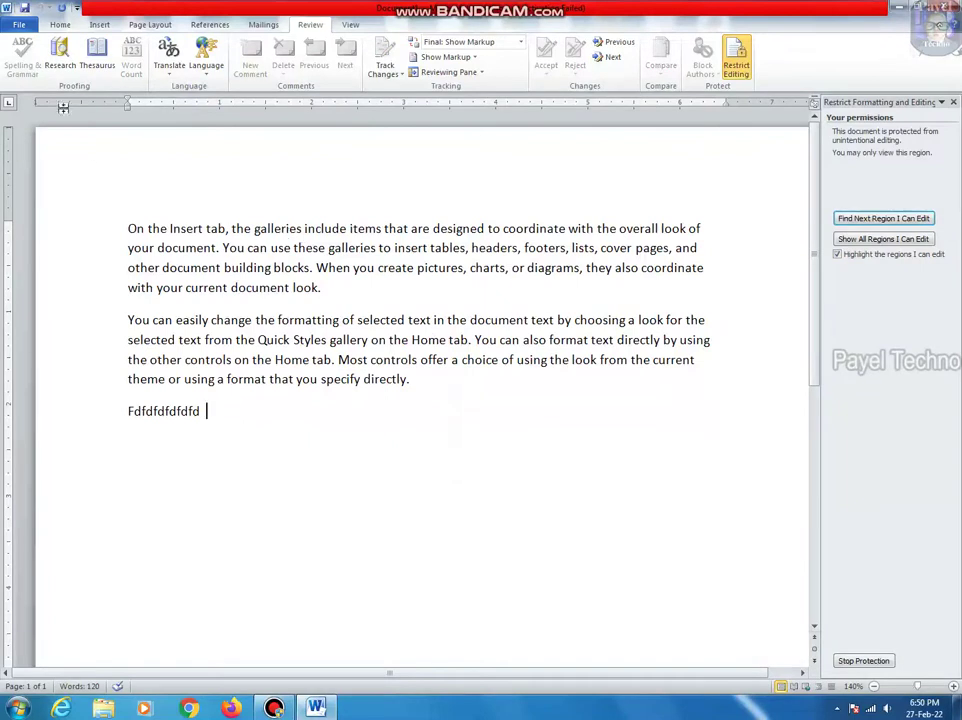
Step: Try adding lines and deleting all text, confirming the locked document refuses every edit
click(60, 24)
click(99, 24)
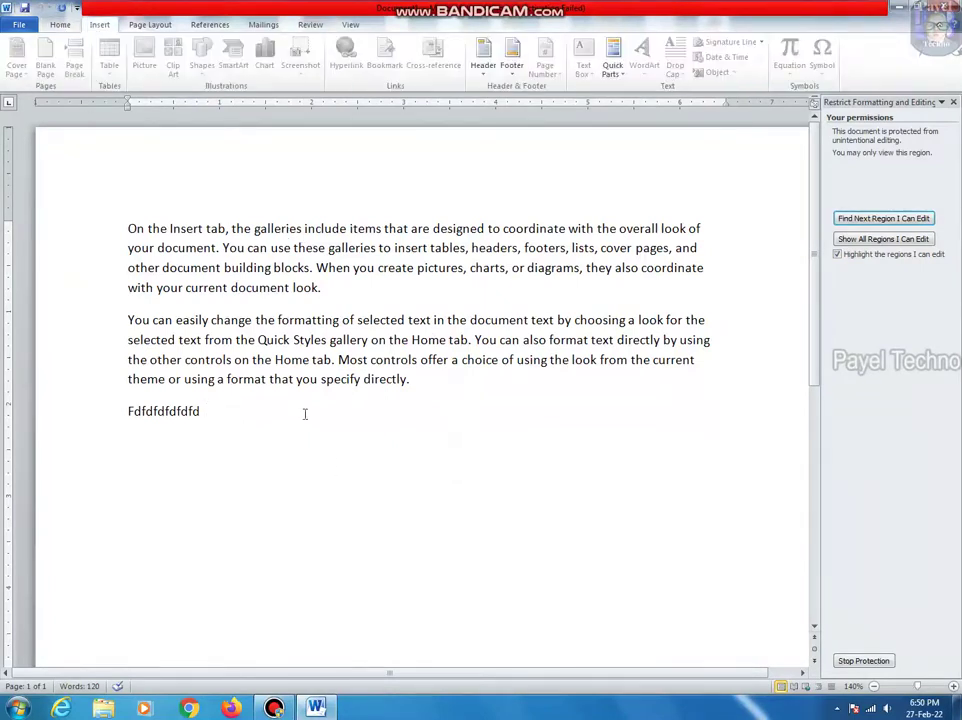
key(Return)
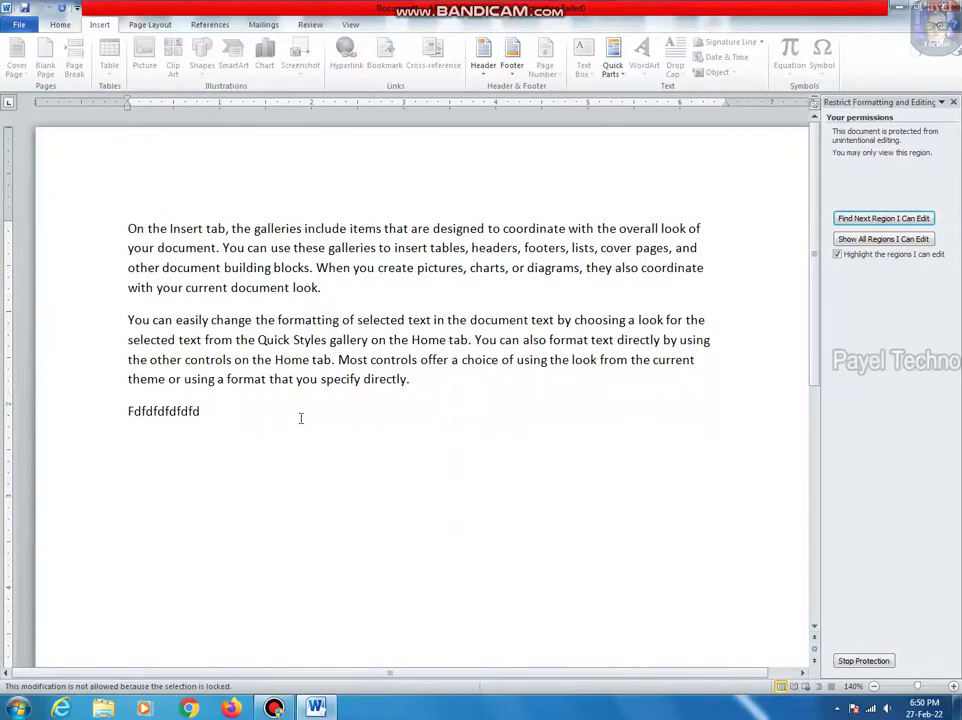
key(Return)
mouse_move(300, 419)
mouse_down()
mouse_move(178, 339)
mouse_move(135, 204)
mouse_up()
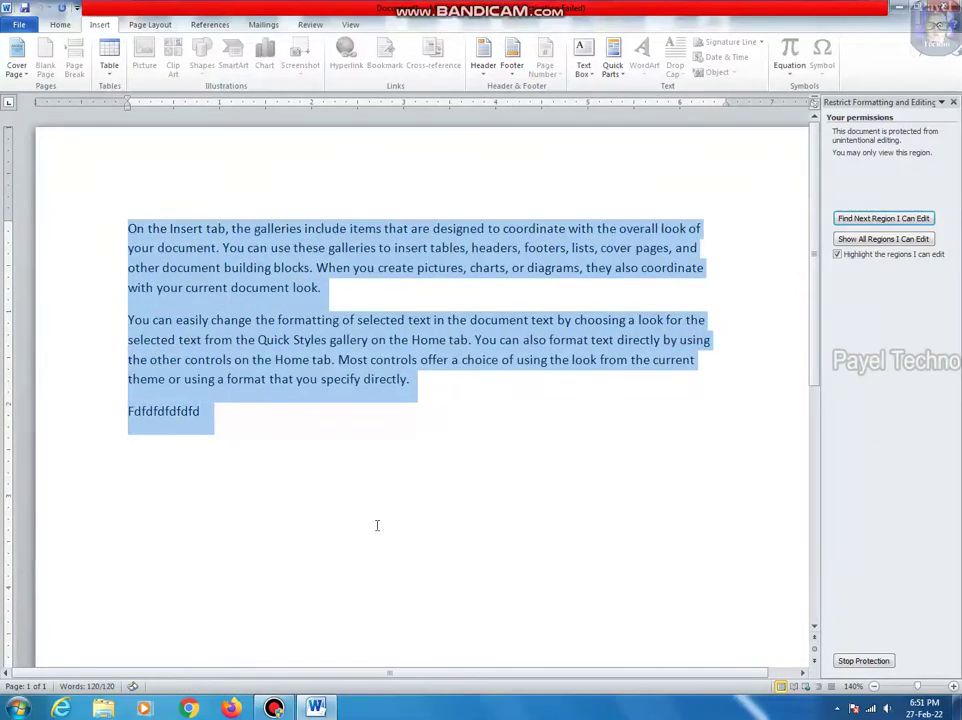
key(Delete)
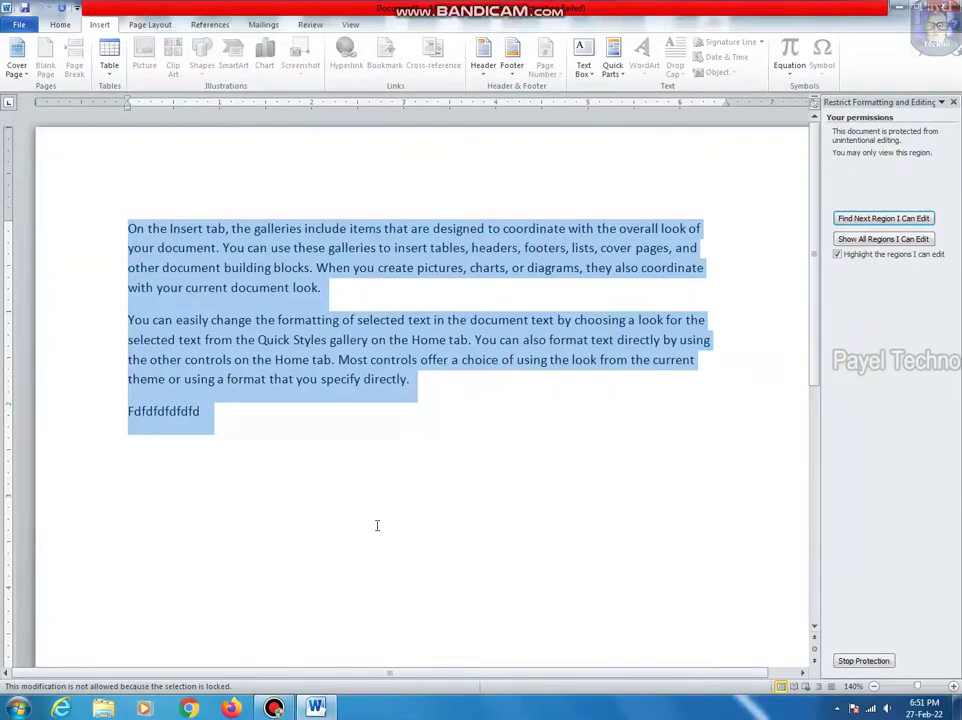
click(377, 525)
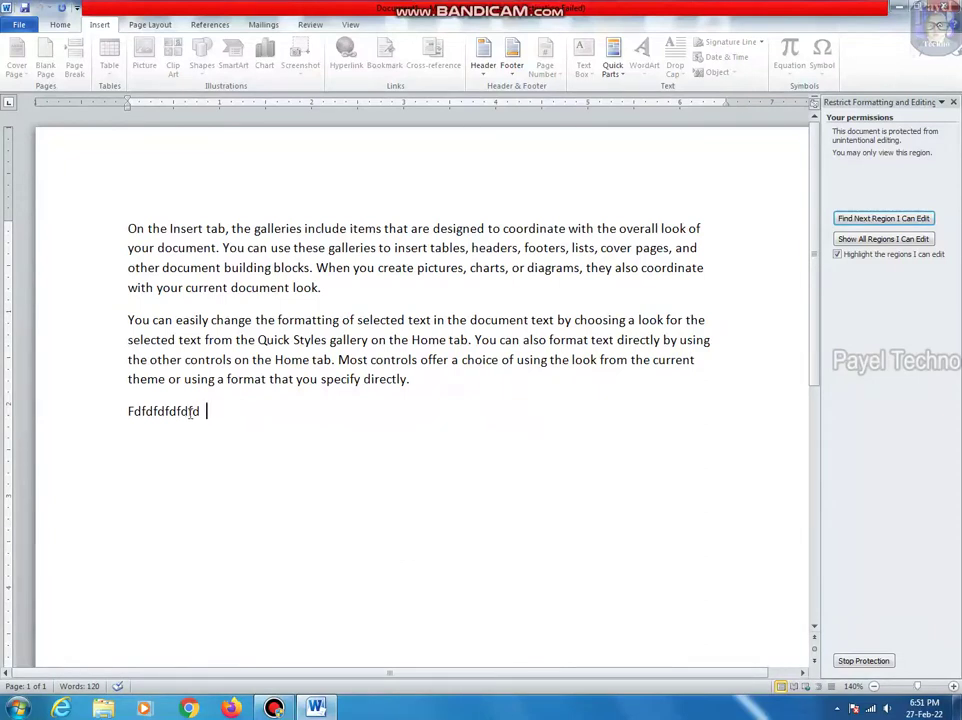
key(Return)
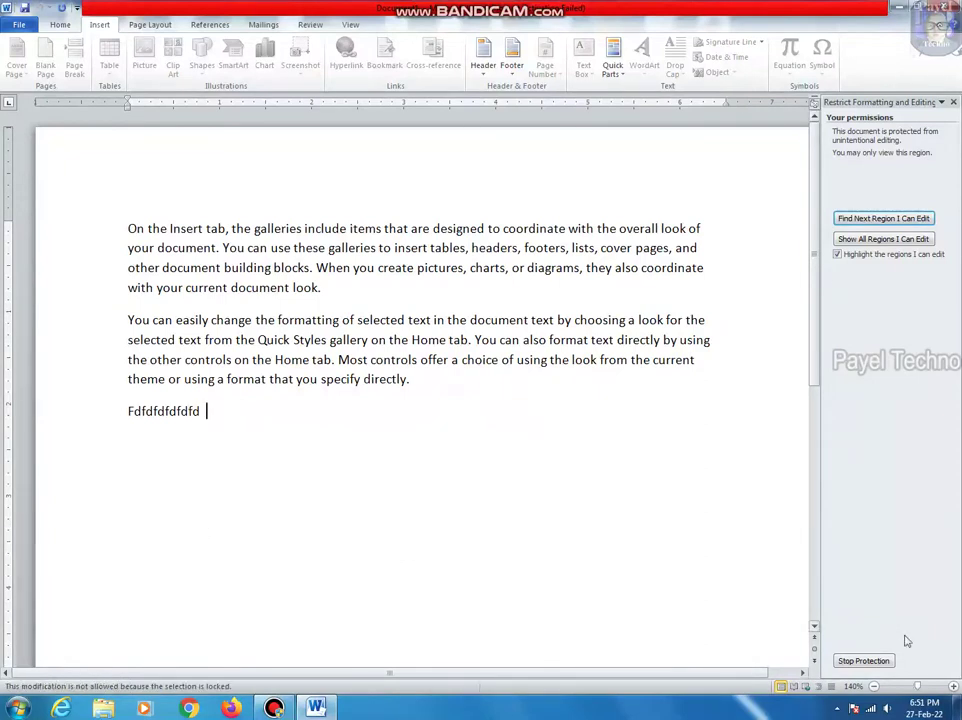
click(866, 662)
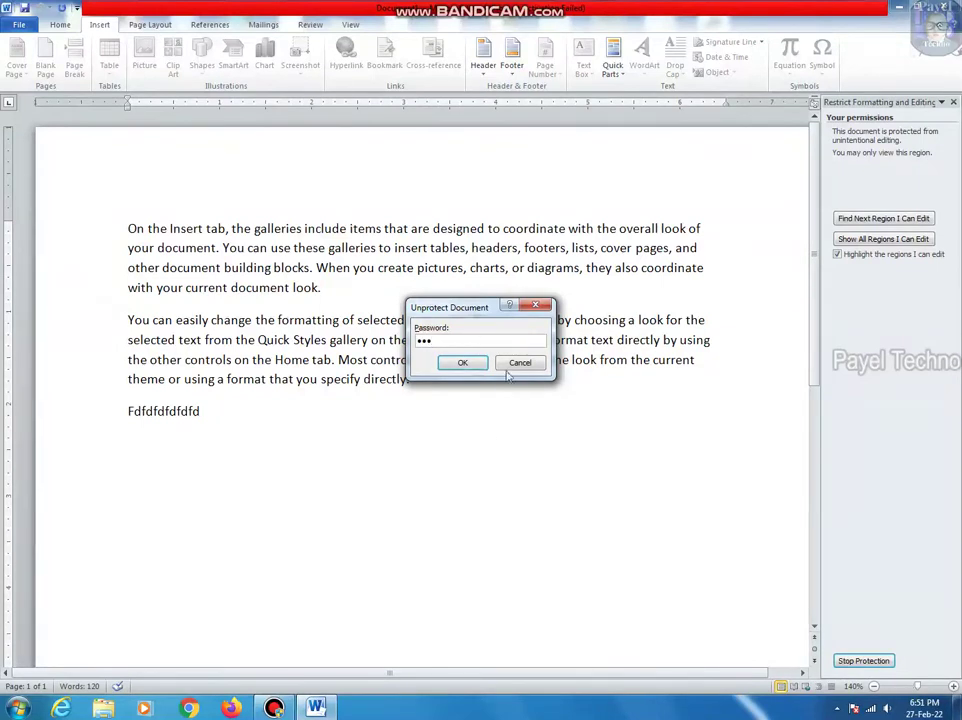
Step: Unprotect the document with its password and append a long run of random letters after Fdfdfdfdfdfd
click(462, 363)
text(dhshdshdkjshdsjhdshjkhsjhdjkshdjhjsdshsjkhdjhsjd)
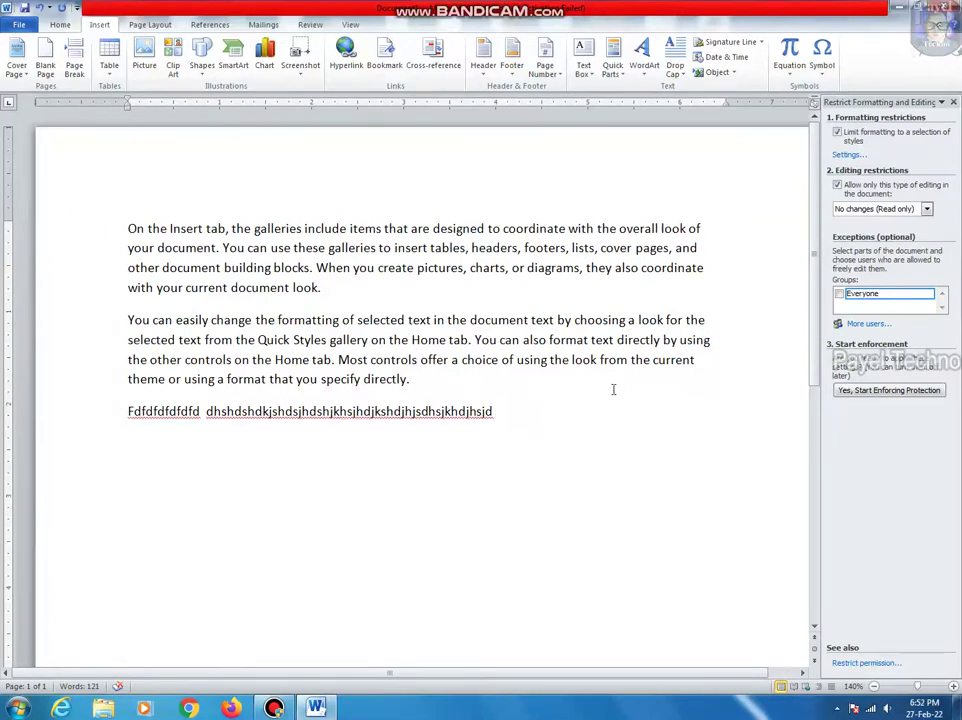
key(alt+r)
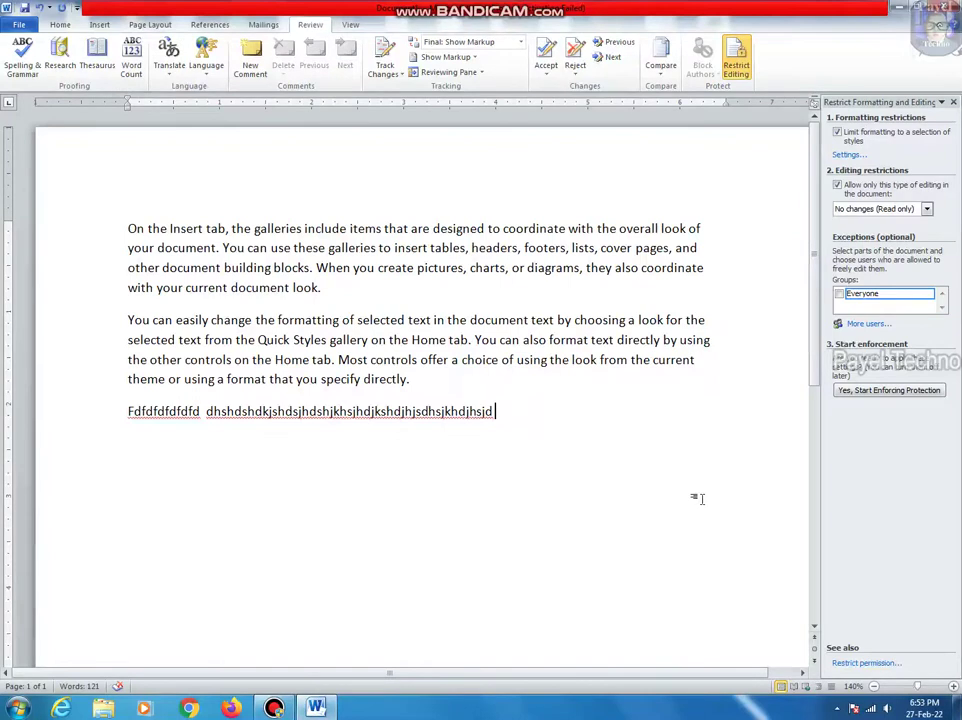
key(Return)
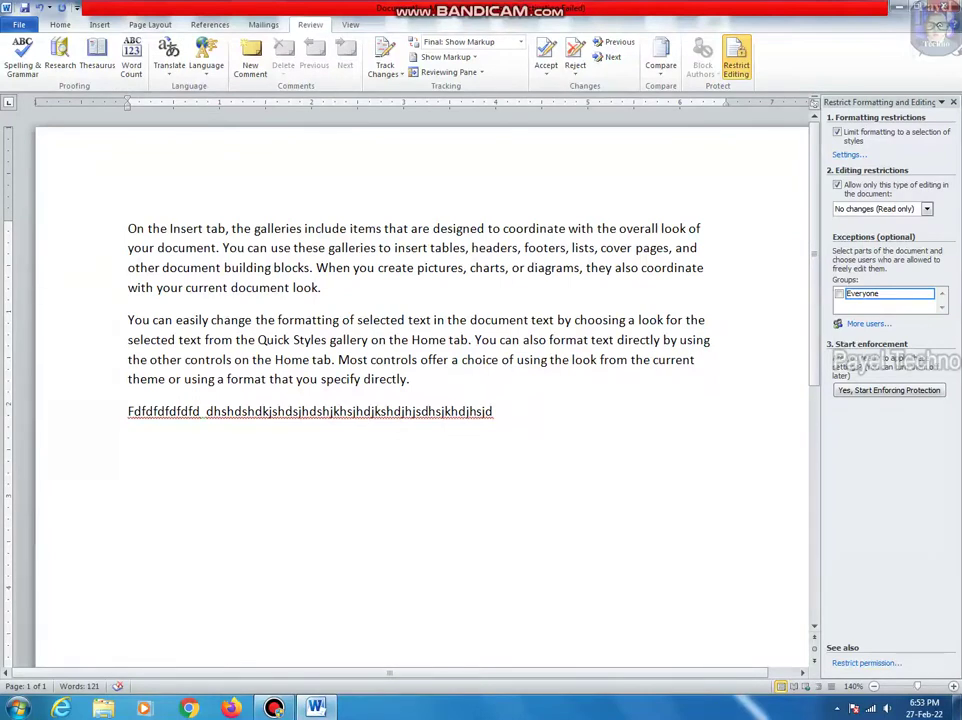
Step: Close the restrictions pane and ignore the spelling and grammar flags on Fdfdfdfdfdfd and the long word
click(953, 104)
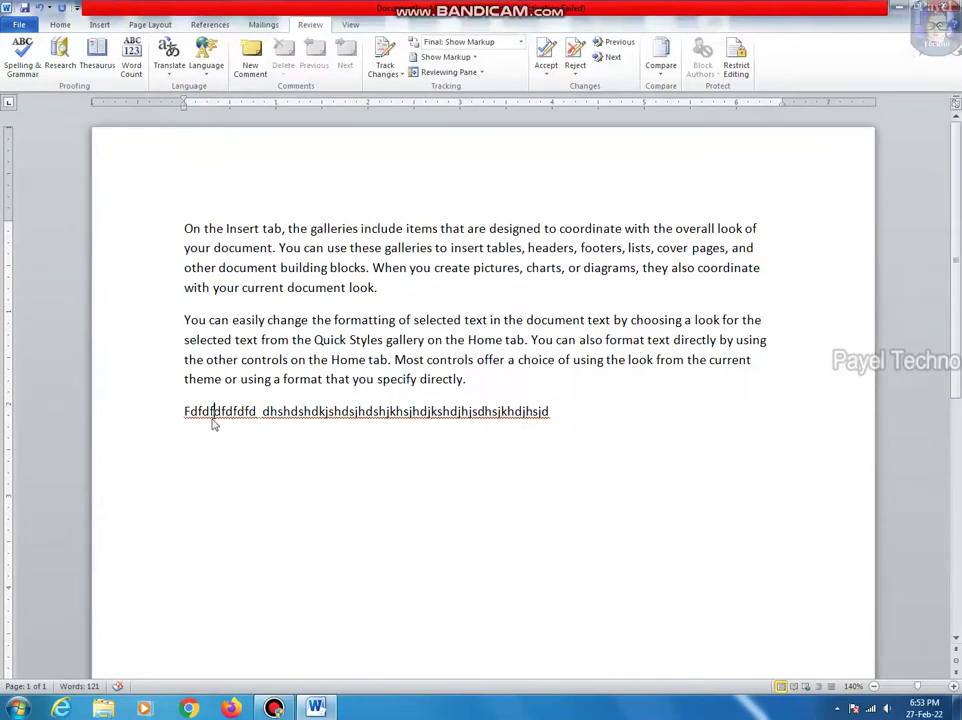
right_click(257, 413)
click(281, 454)
right_click(262, 418)
click(300, 446)
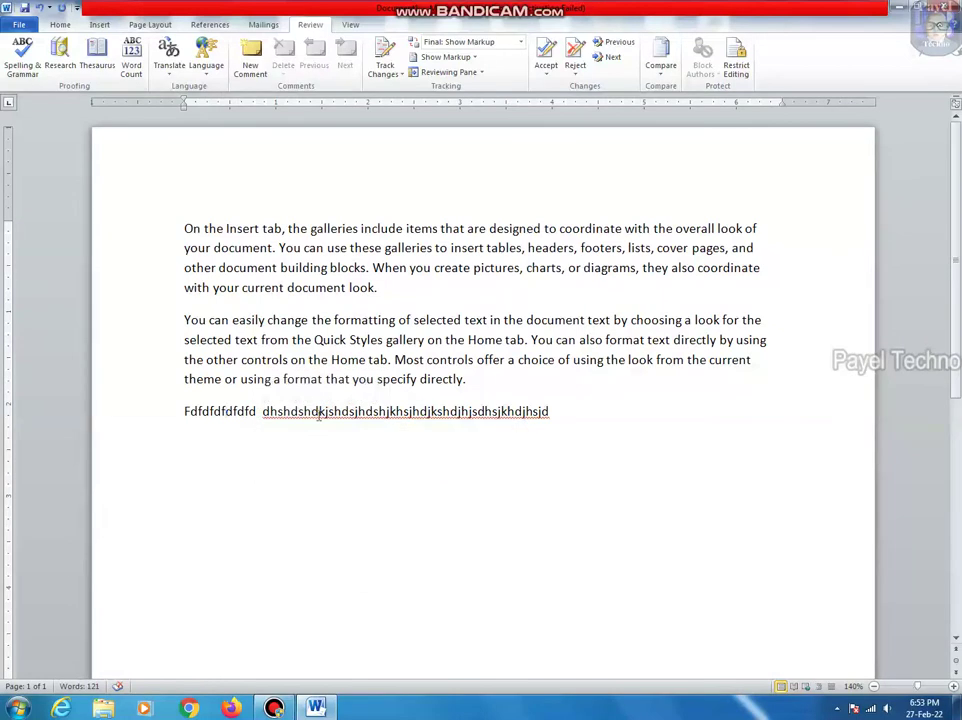
right_click(415, 413)
click(451, 458)
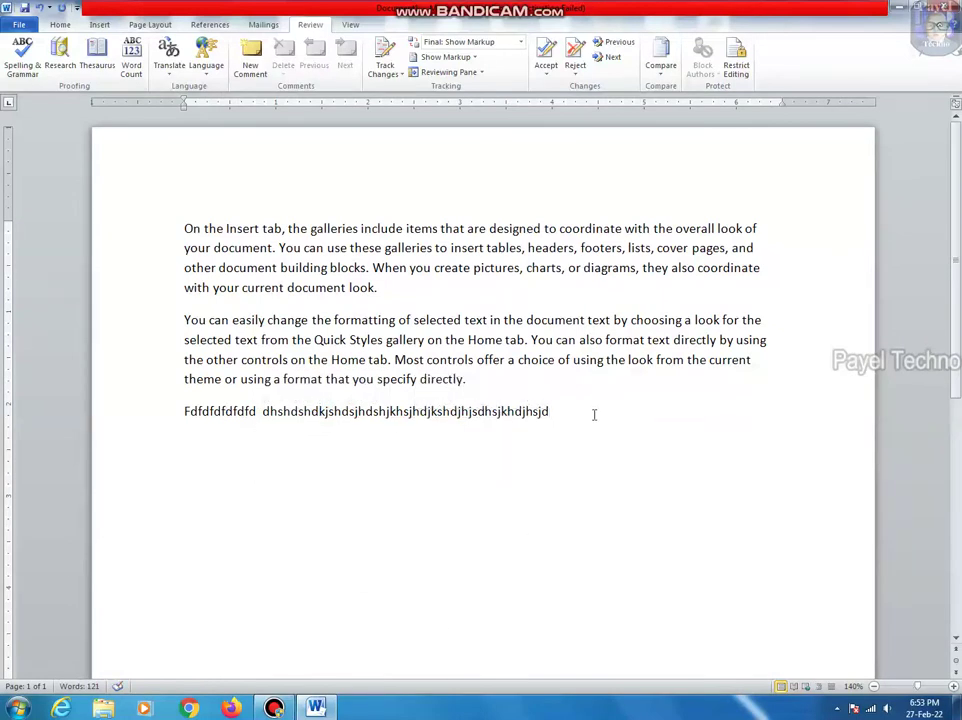
Step: Add two empty lines below the text, dismissing the grammar warnings on the last line
key(Return)
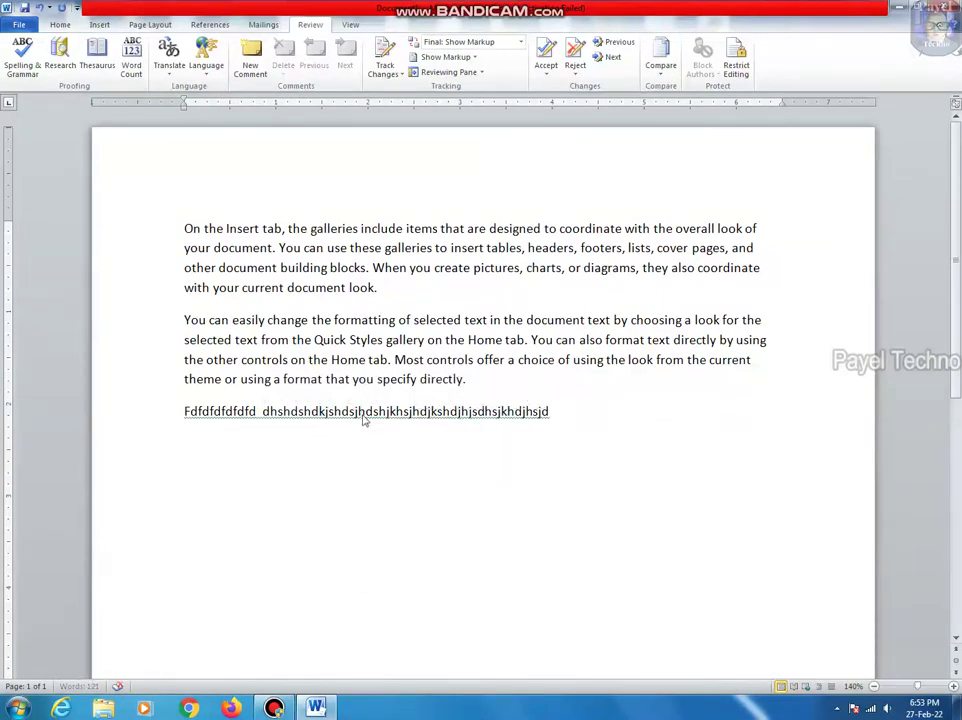
right_click(458, 415)
click(500, 446)
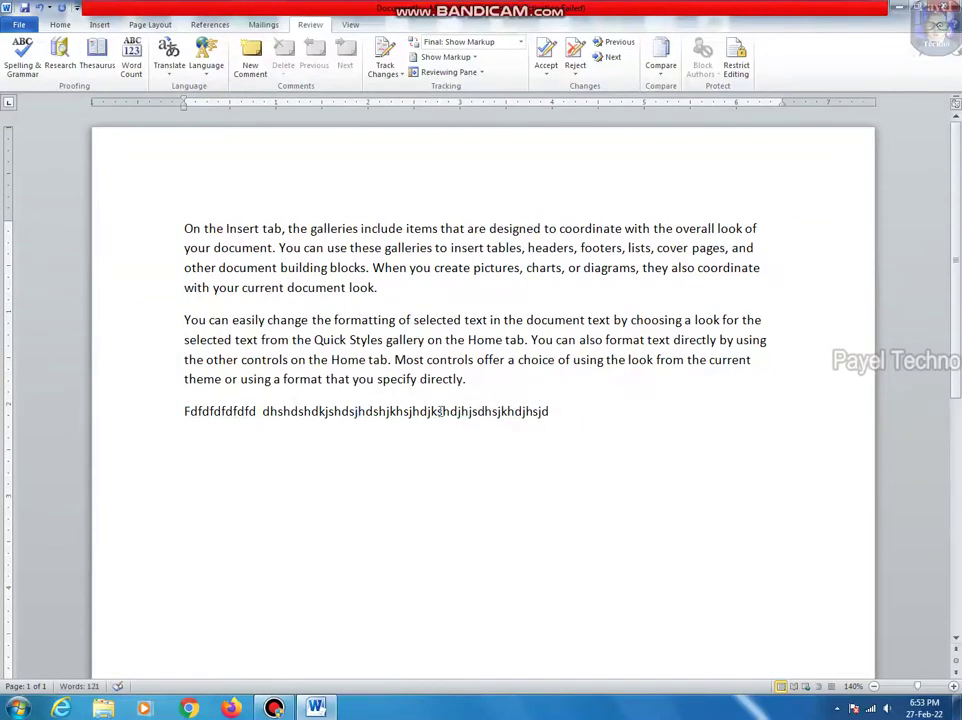
key(Return)
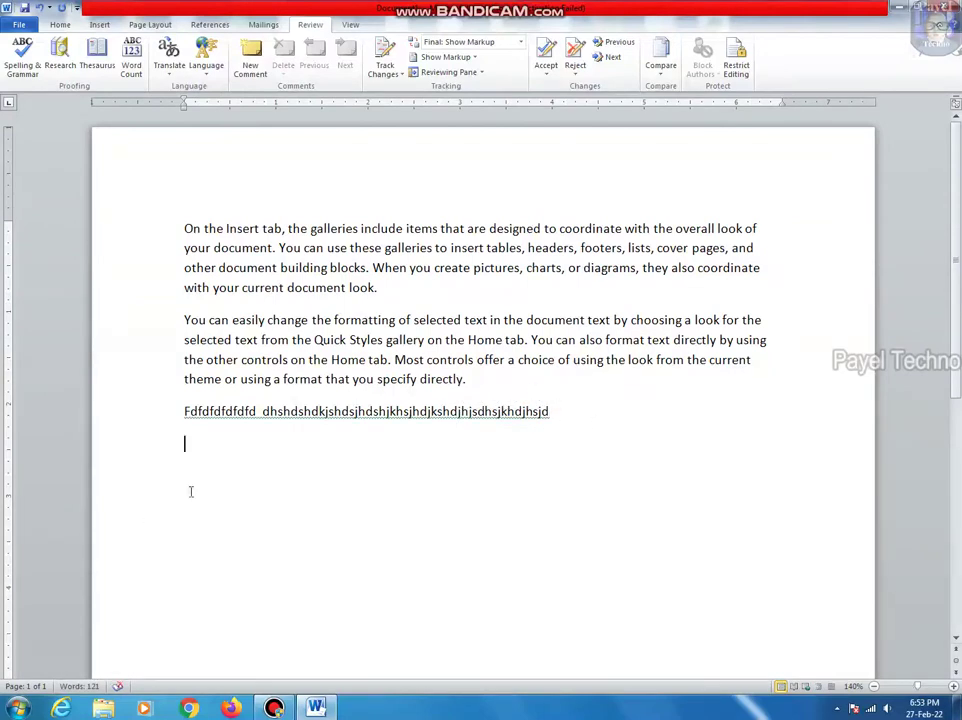
right_click(278, 424)
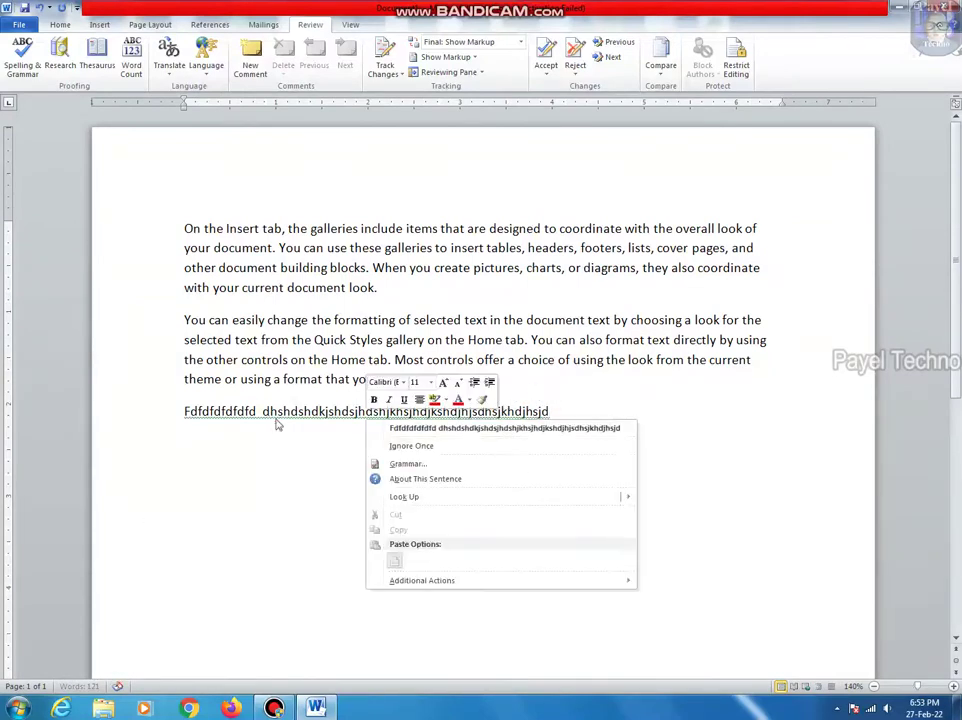
click(405, 446)
click(210, 442)
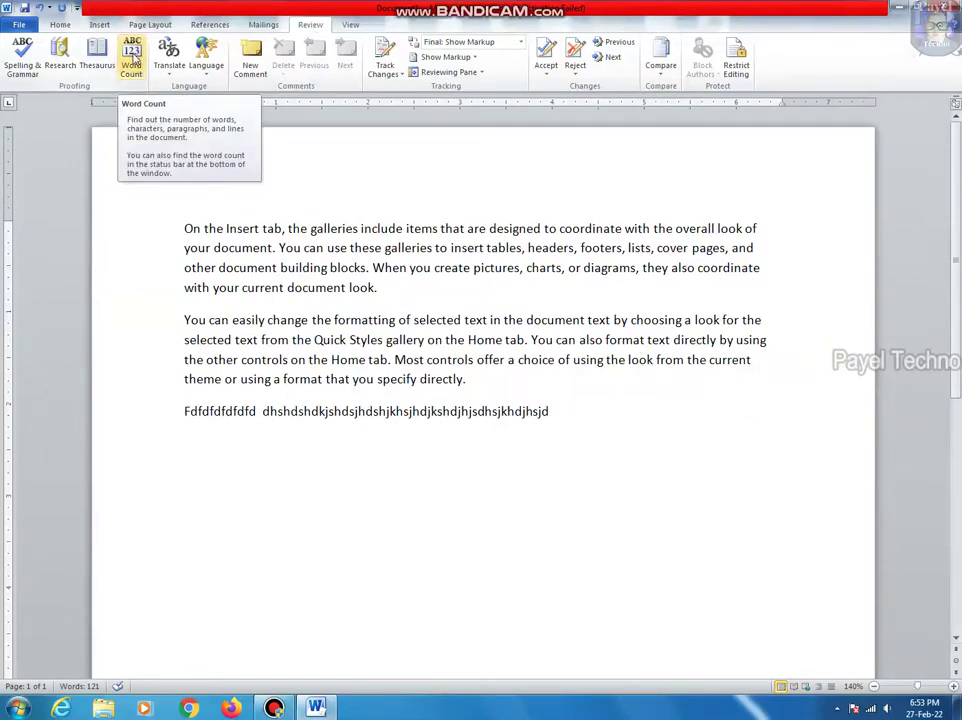
Step: Show word count: 1 page, 121 words, 637 characters without spaces, 757 with, 3 paragraphs, 11 lines
click(134, 60)
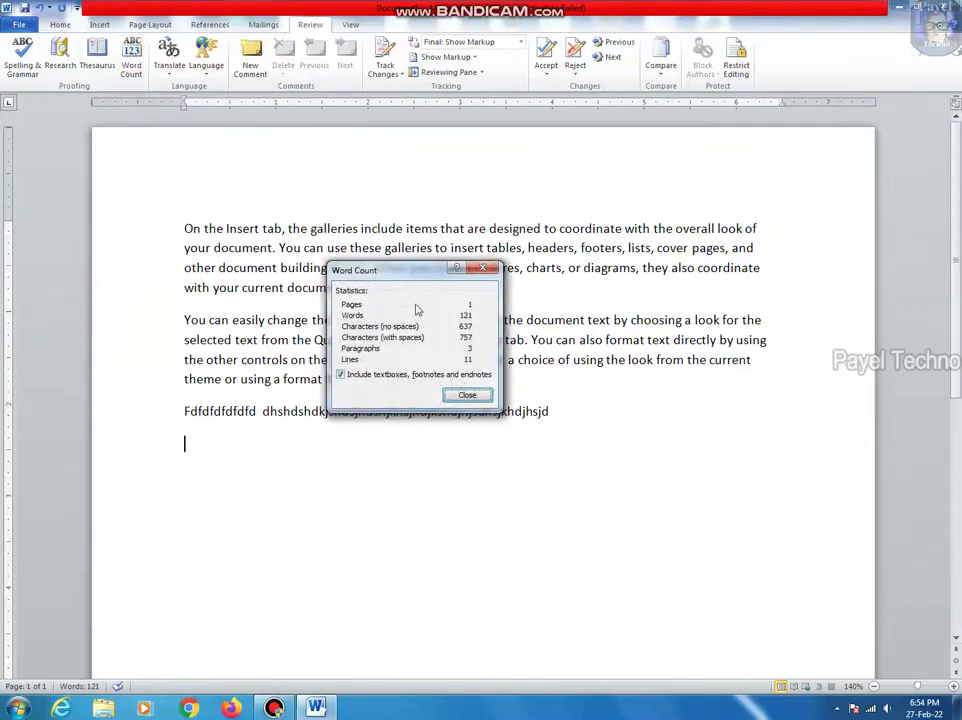
click(483, 268)
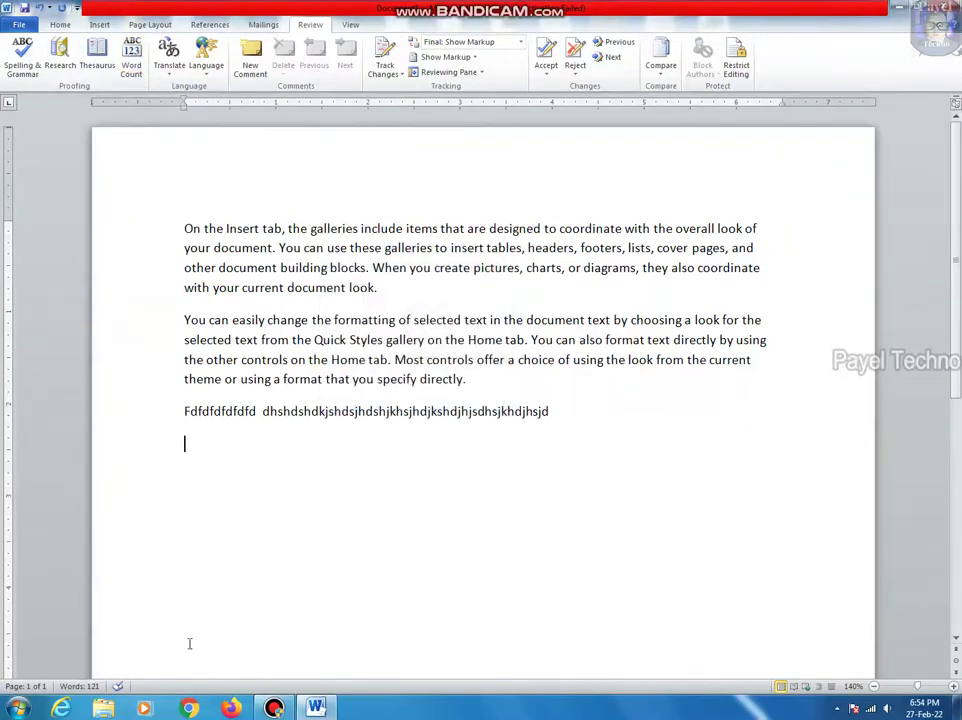
click(80, 686)
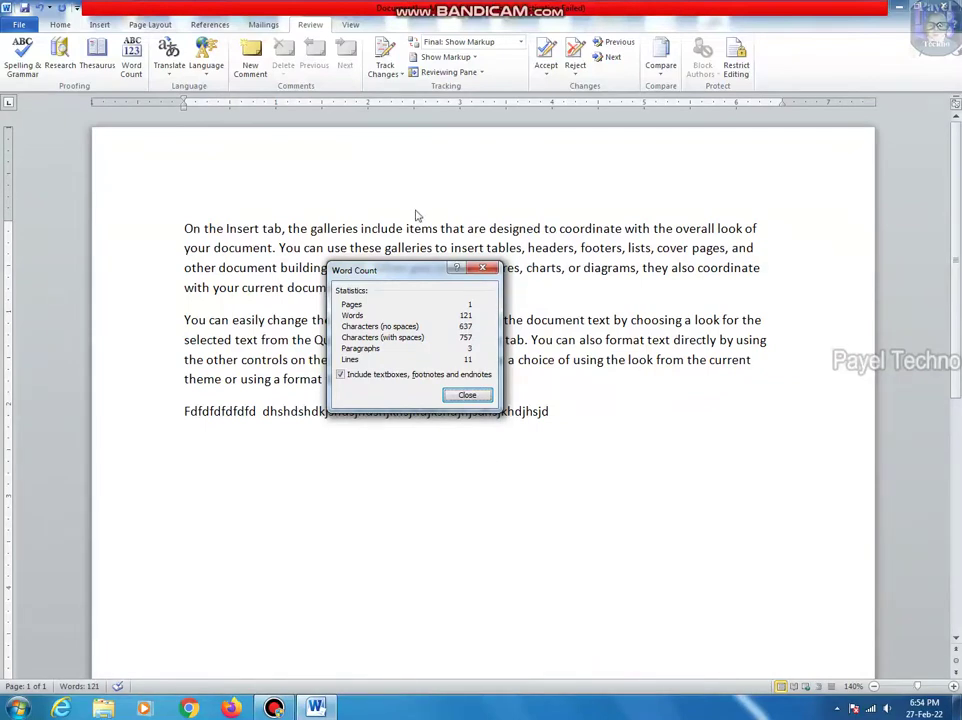
drag(418, 272, 670, 402)
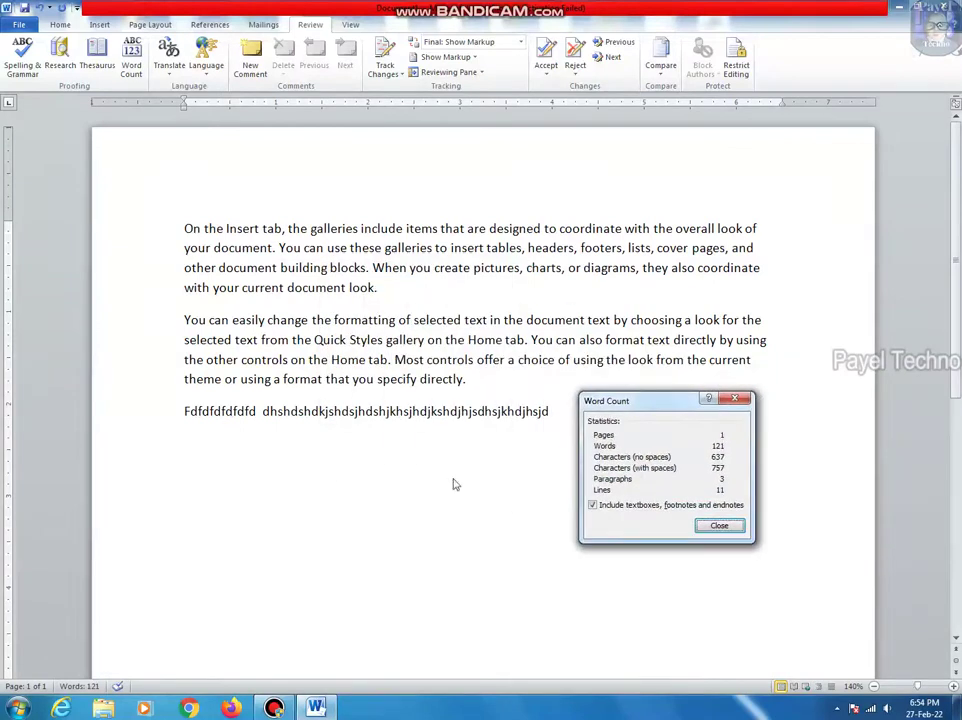